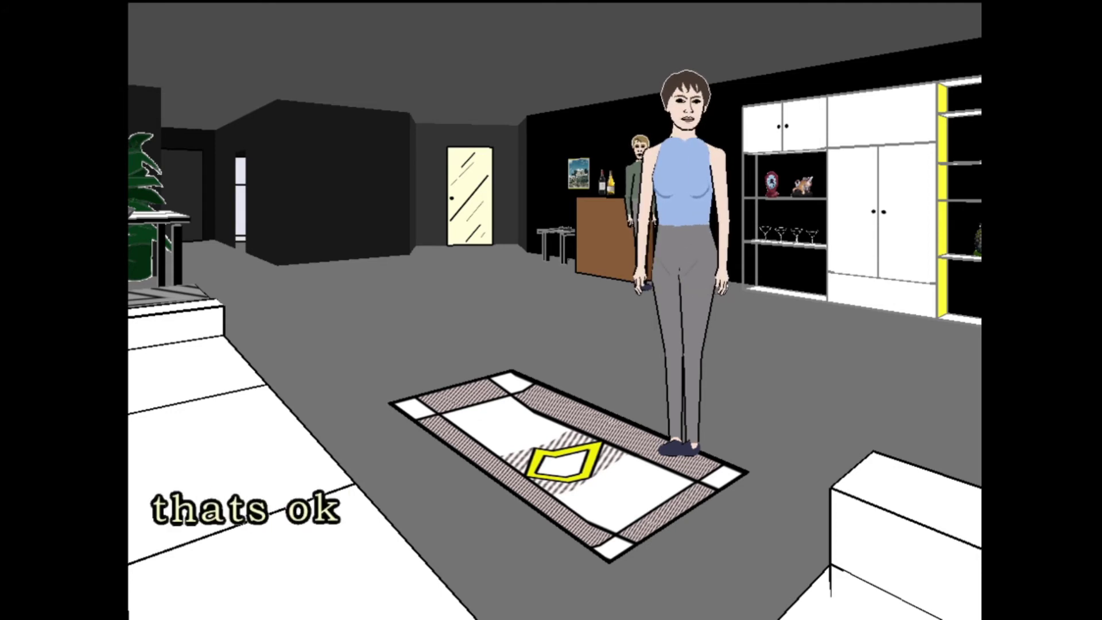
key("Return")
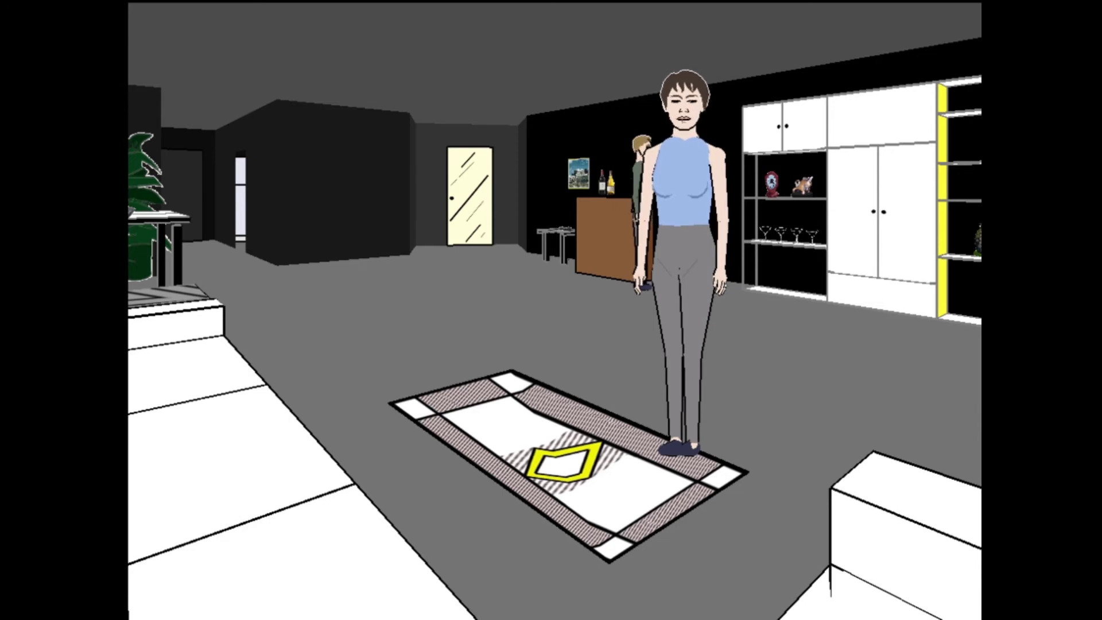
type("el")
key("BackSpace")
key("BackSpace")
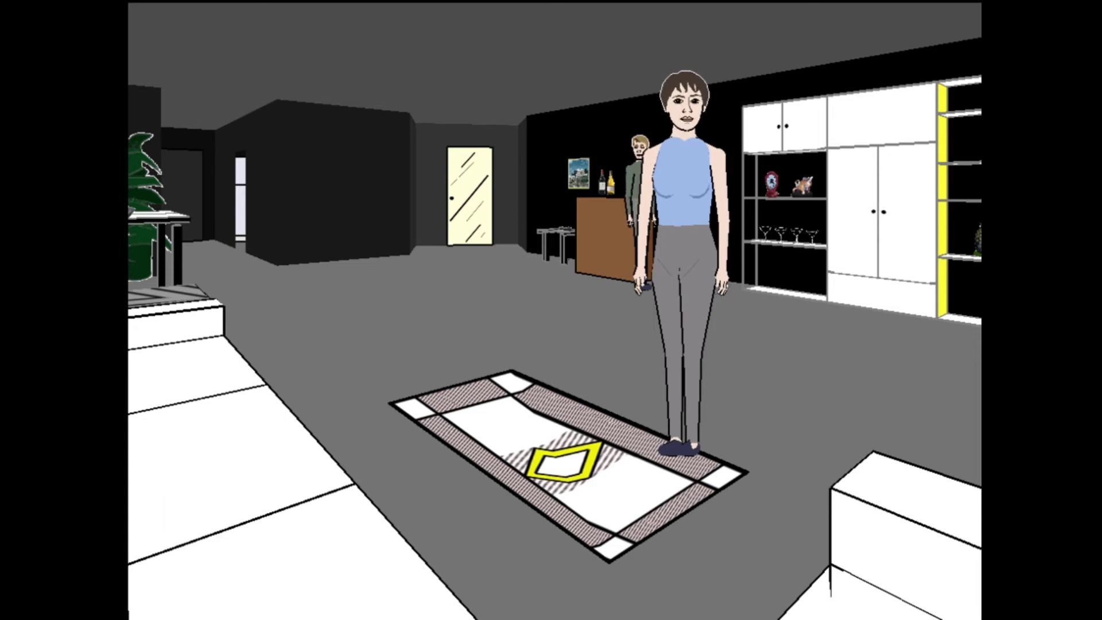